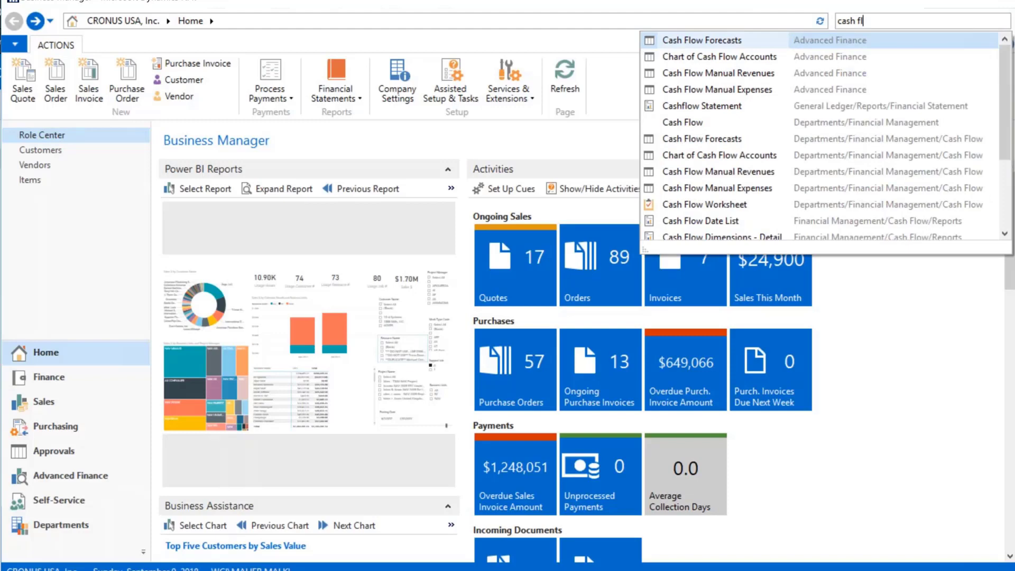
- Open the Chart of Cash Flow Accounts from the Cash Flow area of the Financial Management department
left_click(849, 42)
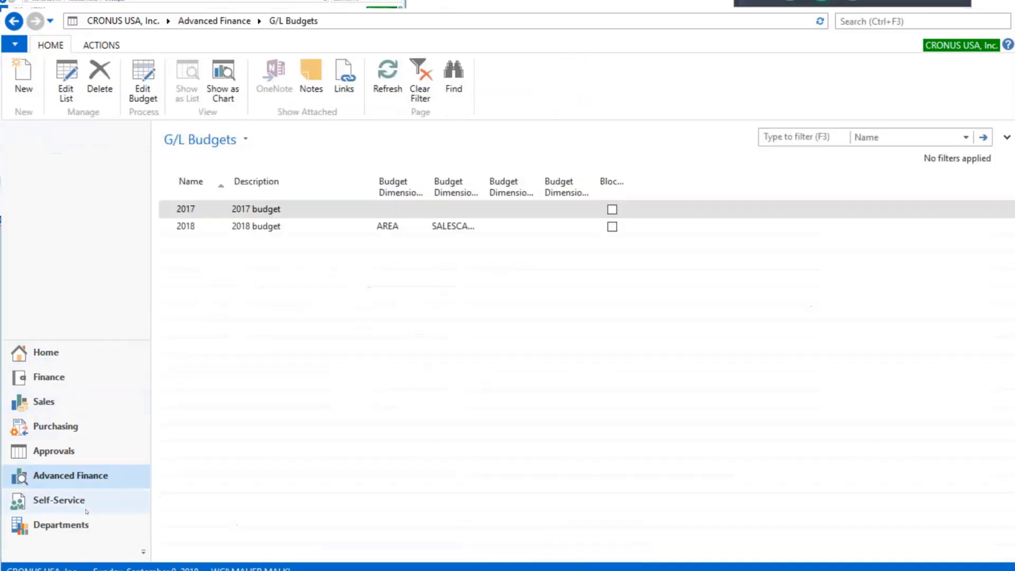
left_click(45, 525)
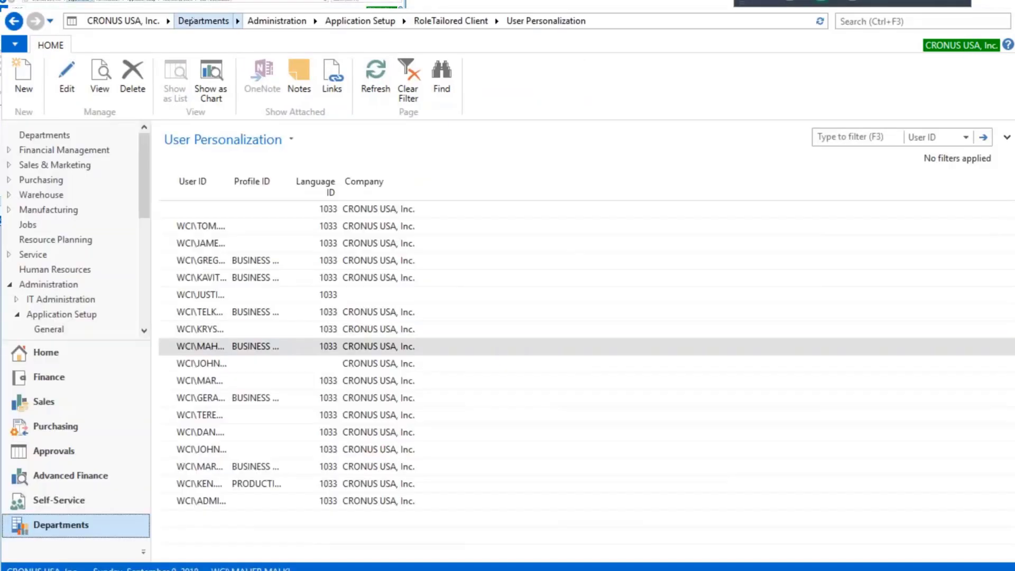
left_click(192, 22)
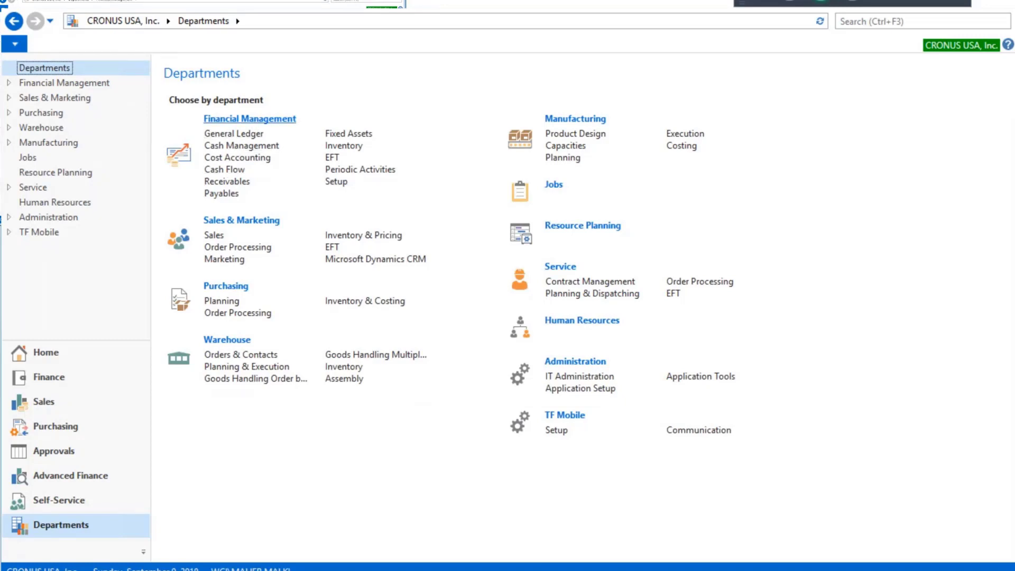
left_click(258, 120)
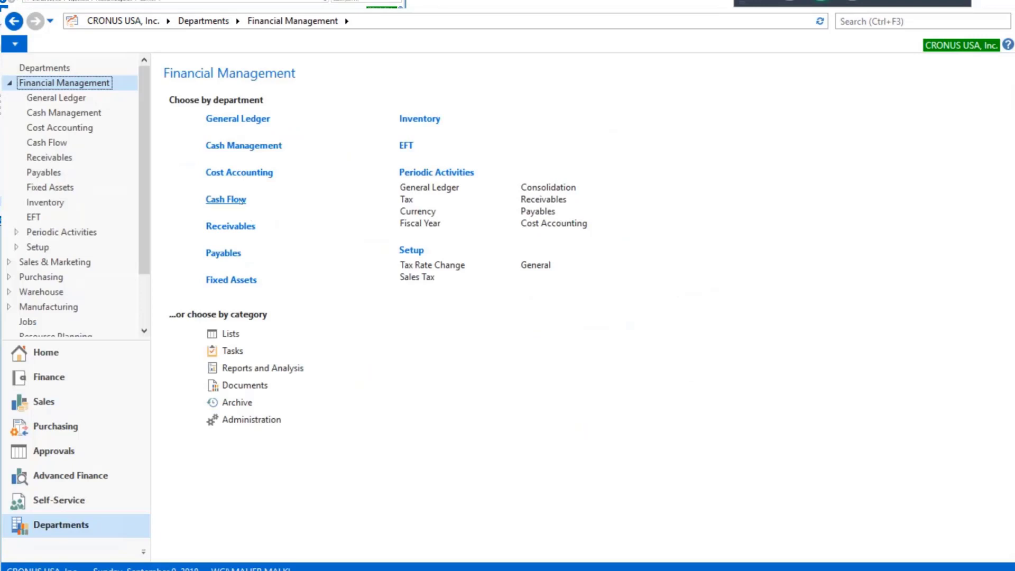
left_click(241, 200)
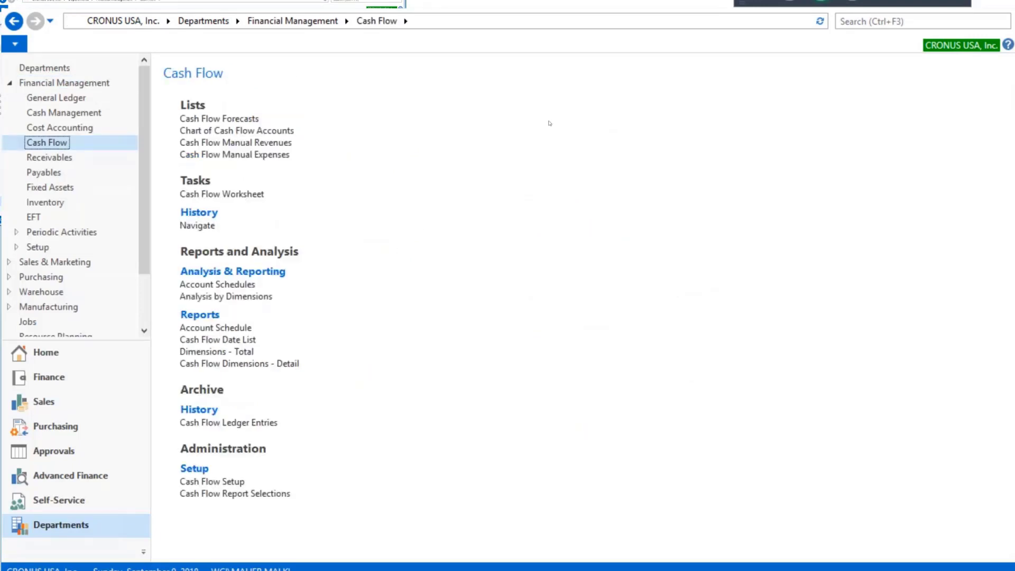
left_click(291, 136)
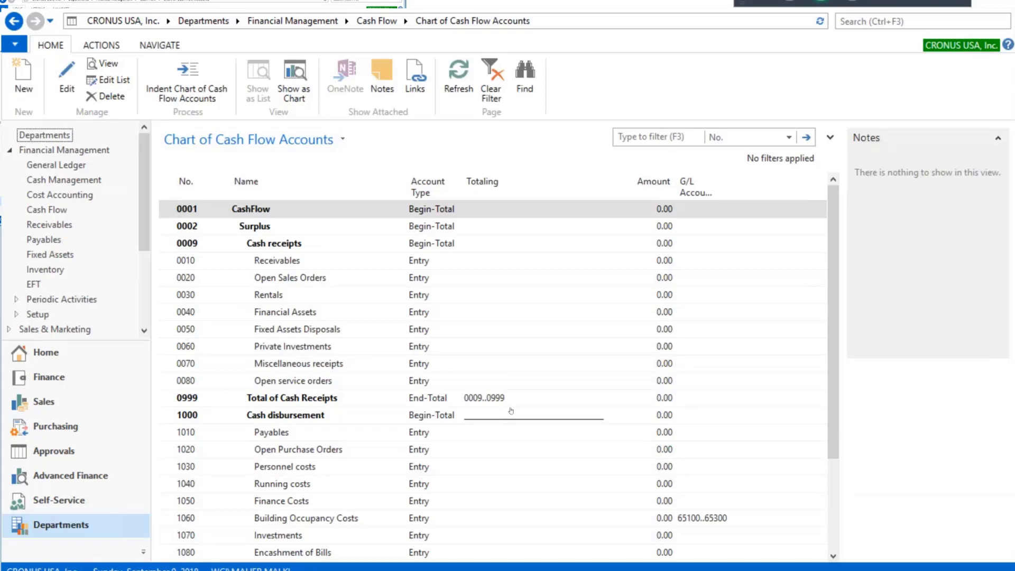
- Open the account card for 0020 Open Sales Orders, check its Account Type field and enlarge the card window
left_click(300, 279)
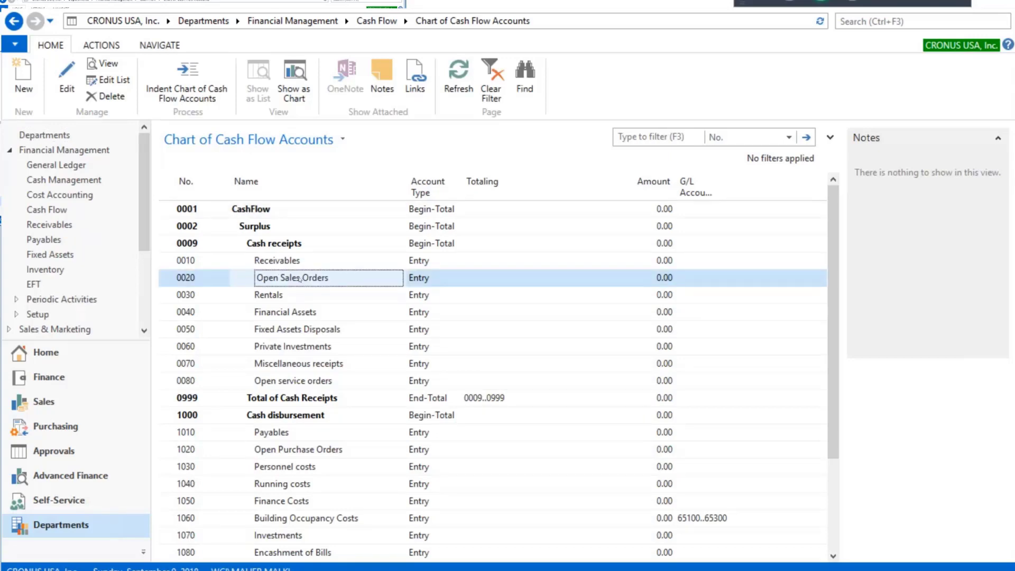
double_click(300, 279)
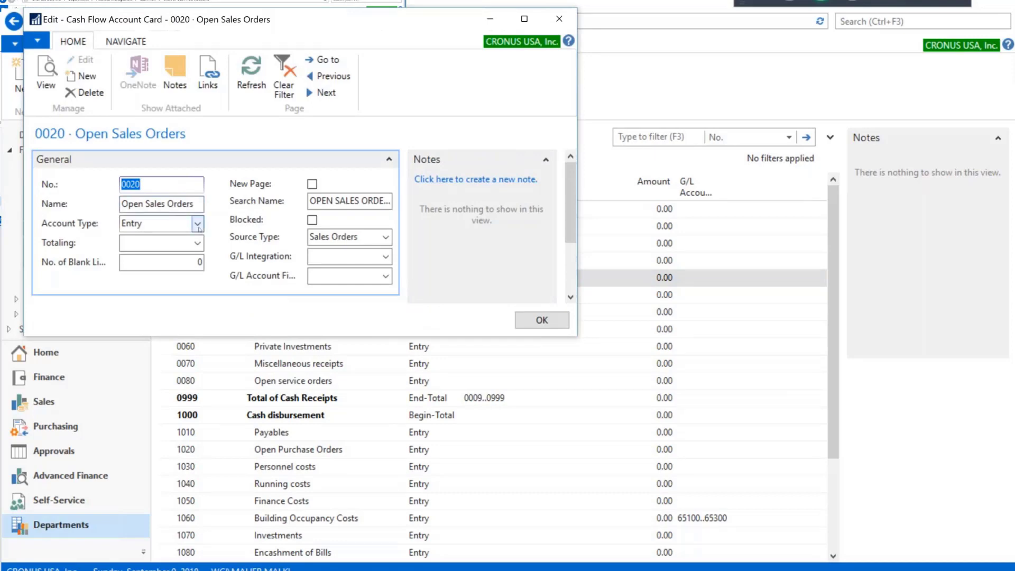
left_click(199, 225)
key("Tab")
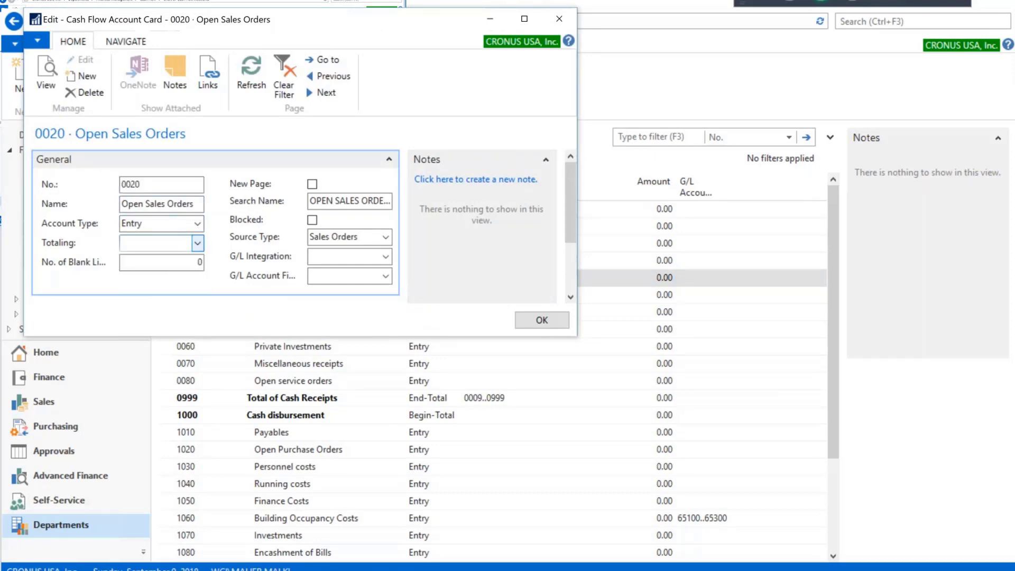
key("shift+Tab")
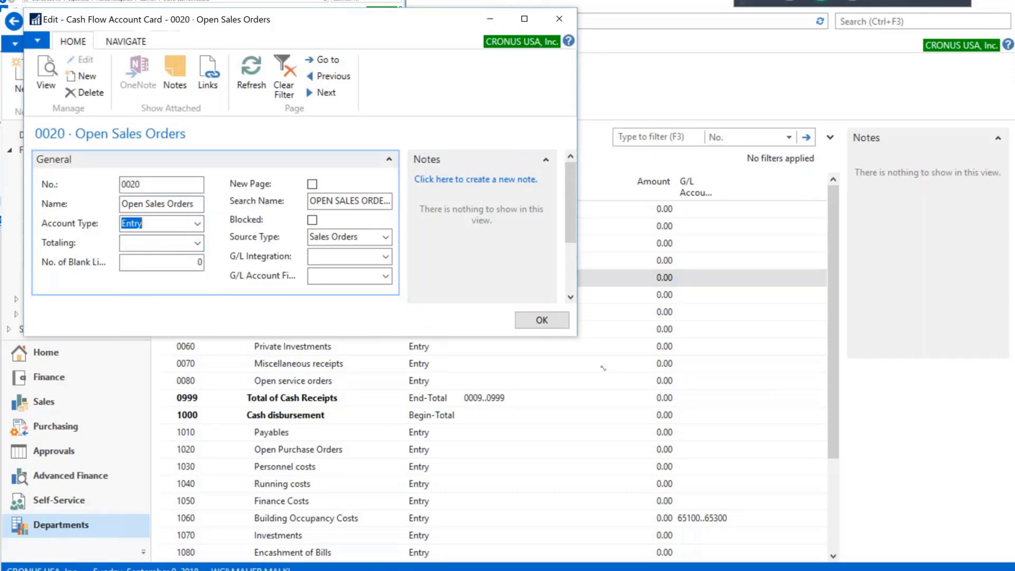
left_click_drag(683, 402, 803, 452)
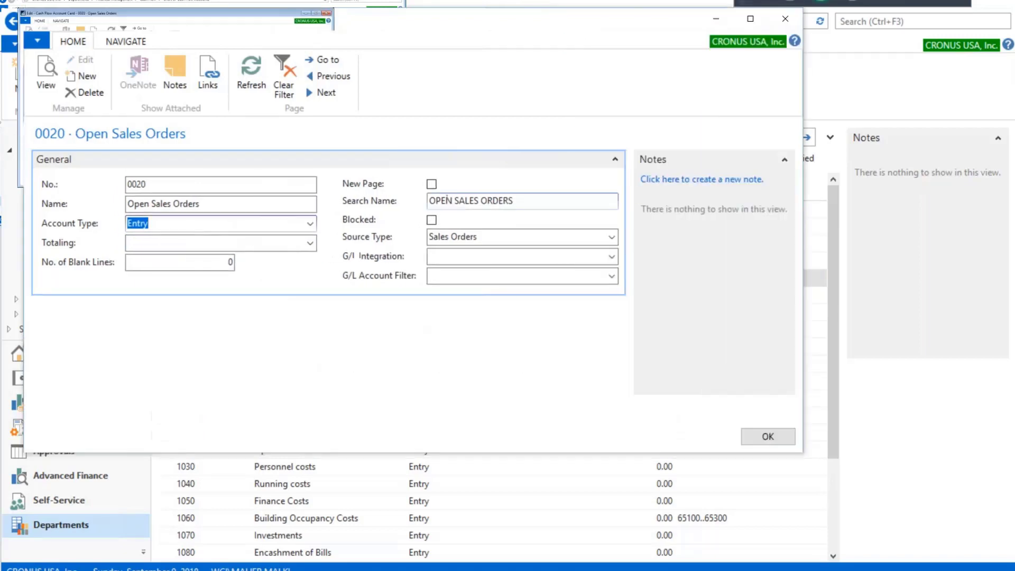
- Review the Source Type, G/L Integration and G/L Account Filter choices on the Open Sales Orders card, leaving them unchanged, and close it
left_click(613, 238)
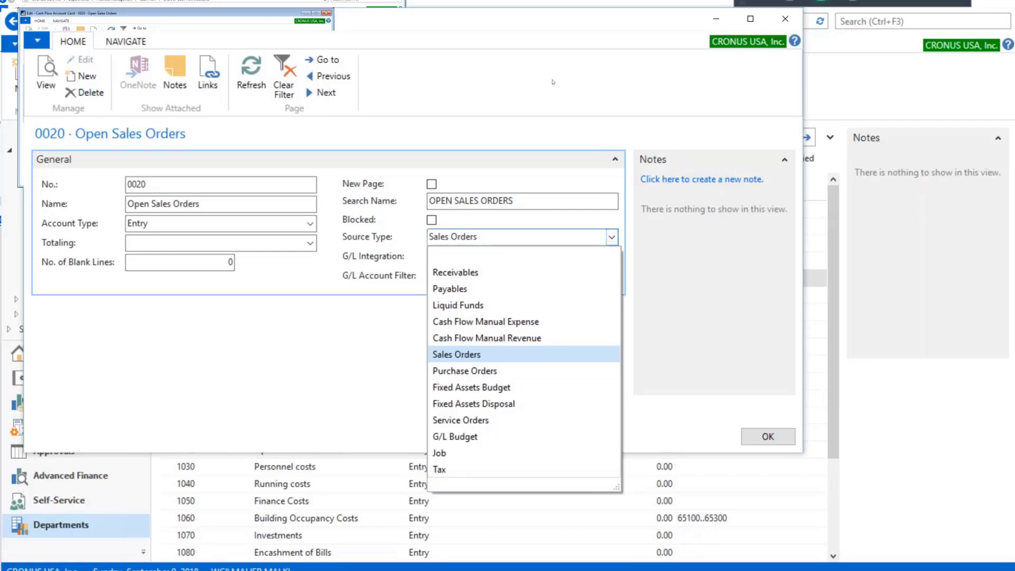
left_click(532, 122)
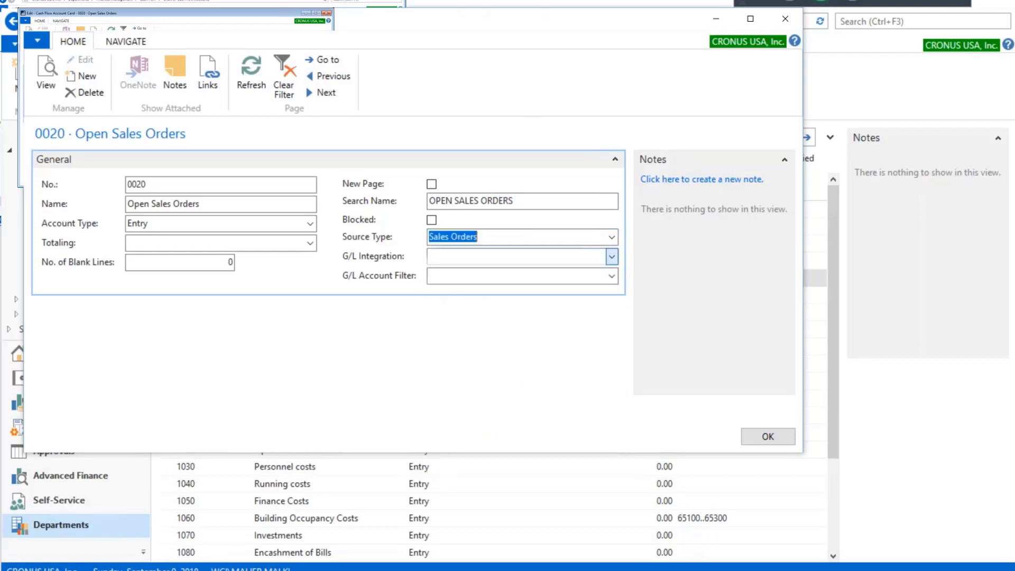
left_click(612, 257)
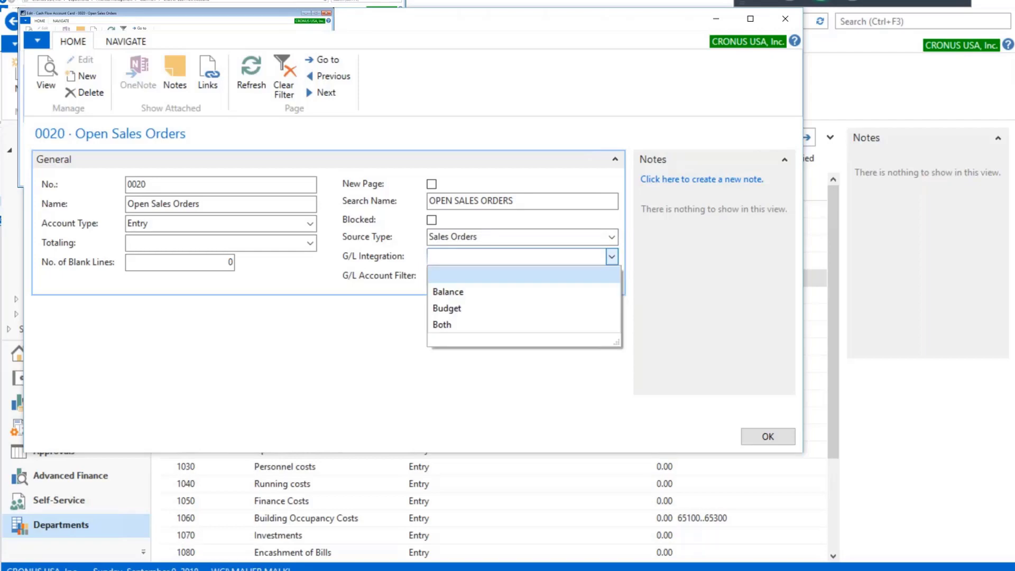
left_click(612, 257)
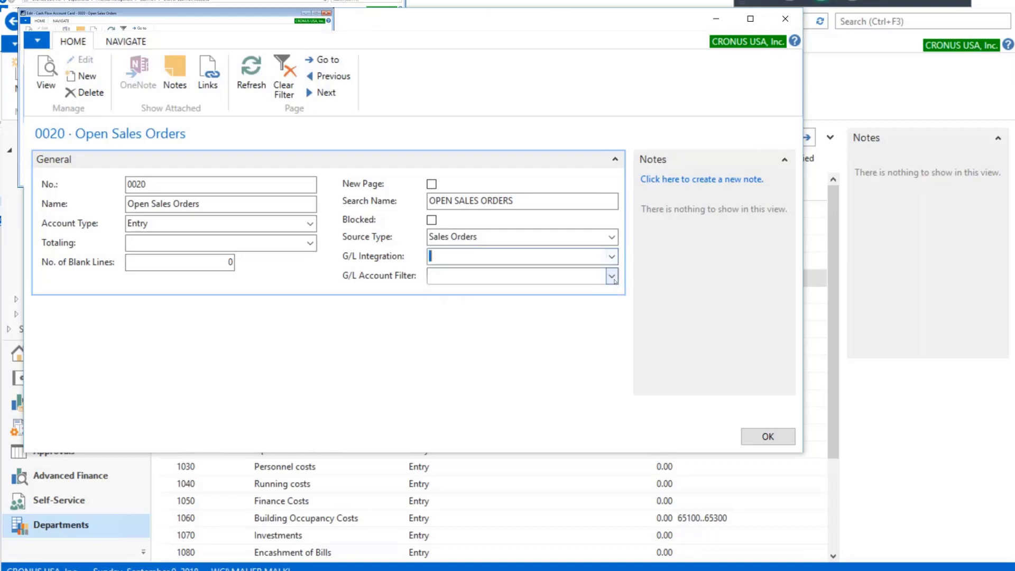
left_click(612, 277)
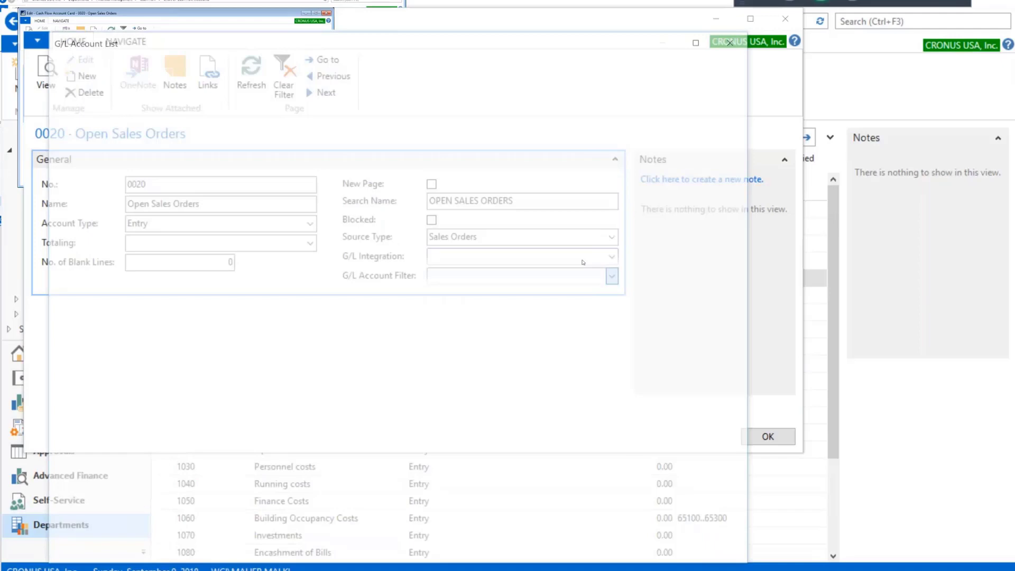
key("Escape")
key("Escape")
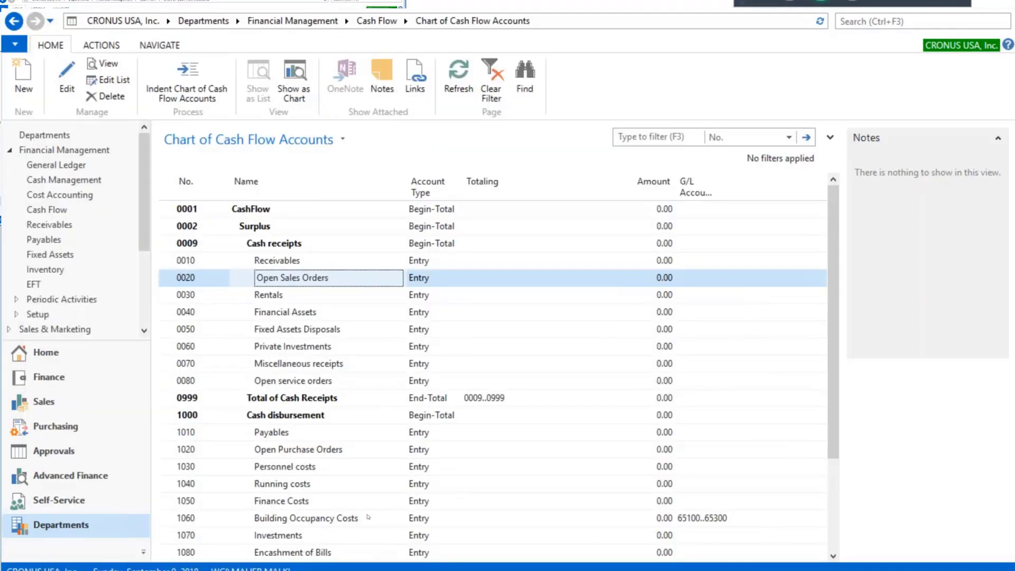
- Review the Cash Flow Manual Revenues list and the Cash Flow Manual Expenses list
left_click(376, 21)
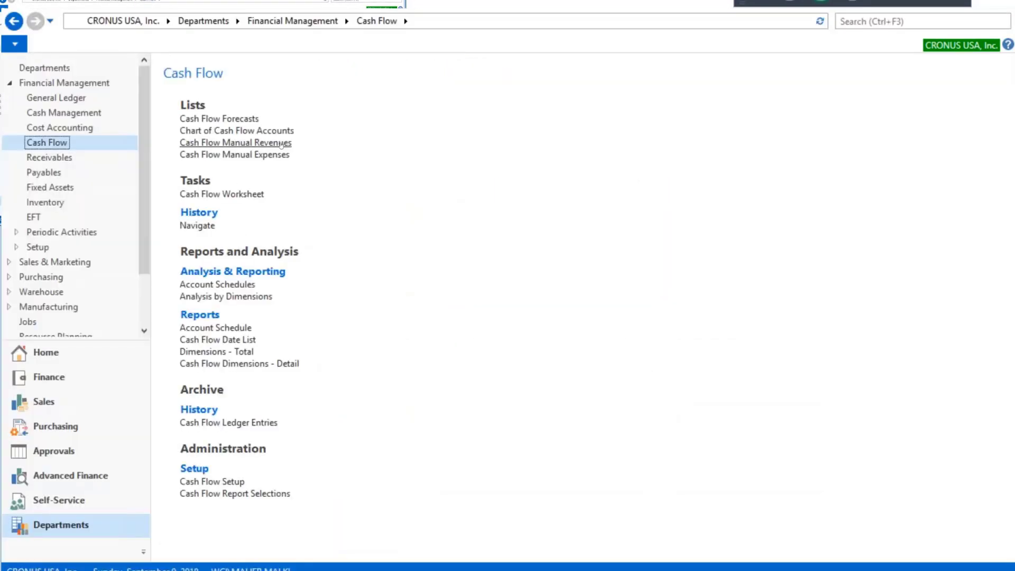
left_click(281, 144)
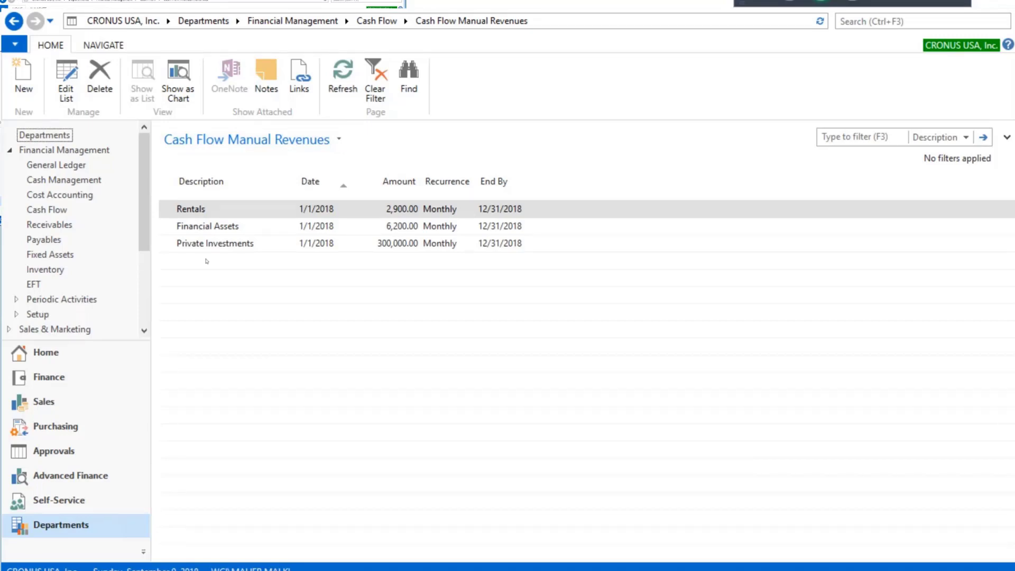
left_click(377, 20)
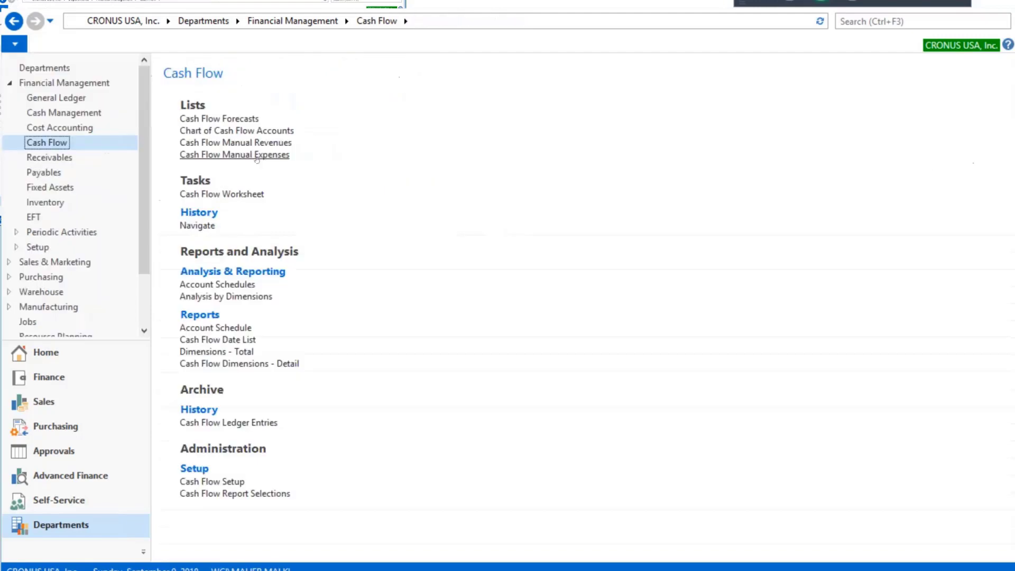
left_click(264, 155)
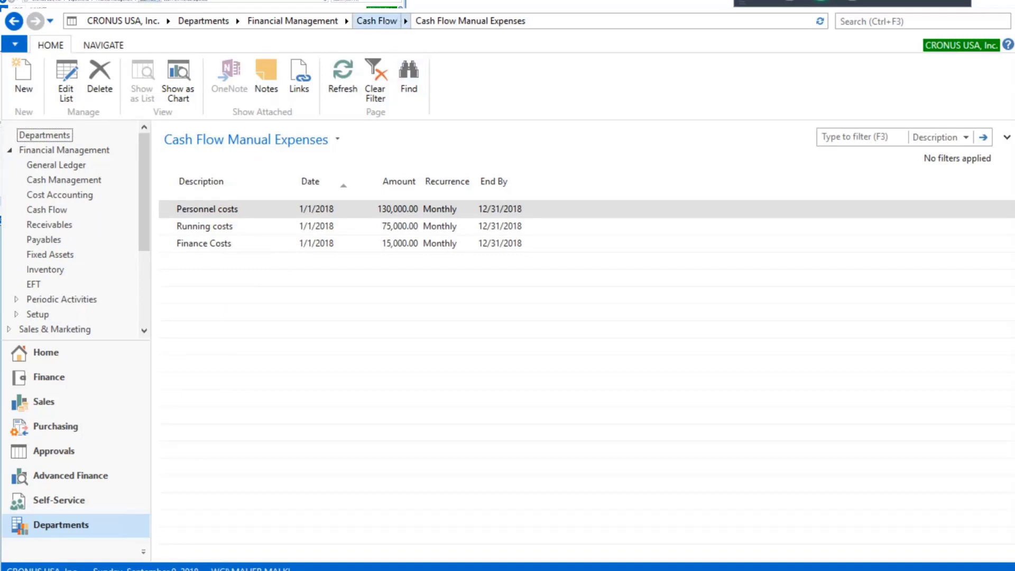
- Open the Cash Flow Worksheet for forecast CF100001 from the Cash Flow Forecasts list
left_click(377, 21)
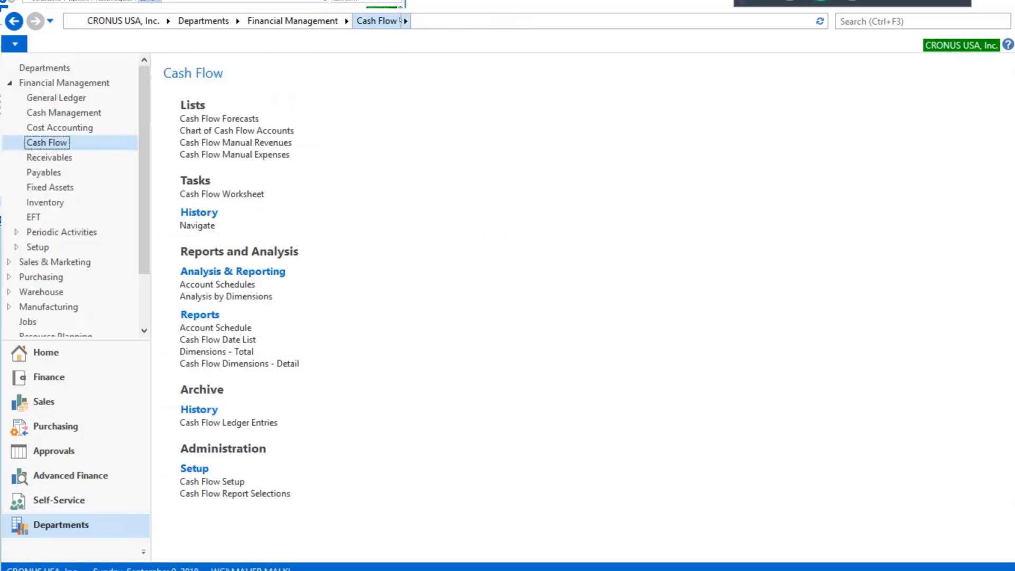
left_click(256, 119)
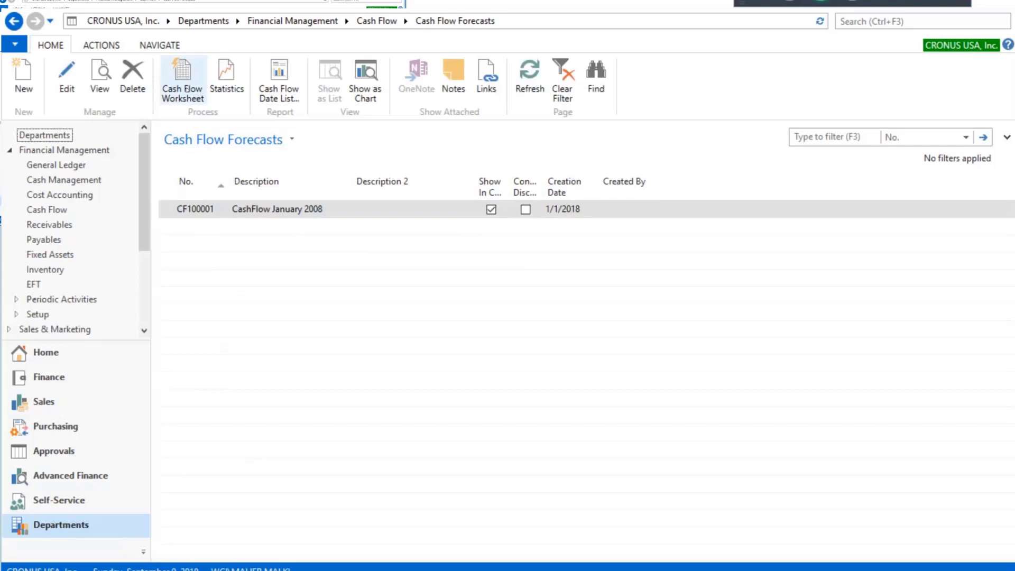
left_click(186, 89)
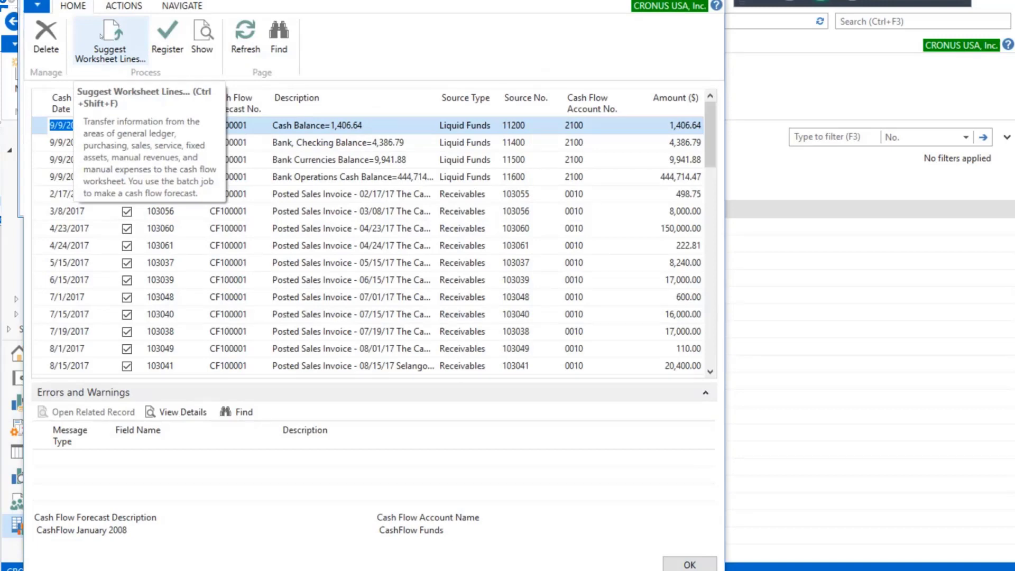
- Suggest worksheet lines for forecast CF100001 using the last used options and filters, including the 2018 G/L budget
left_click(100, 36)
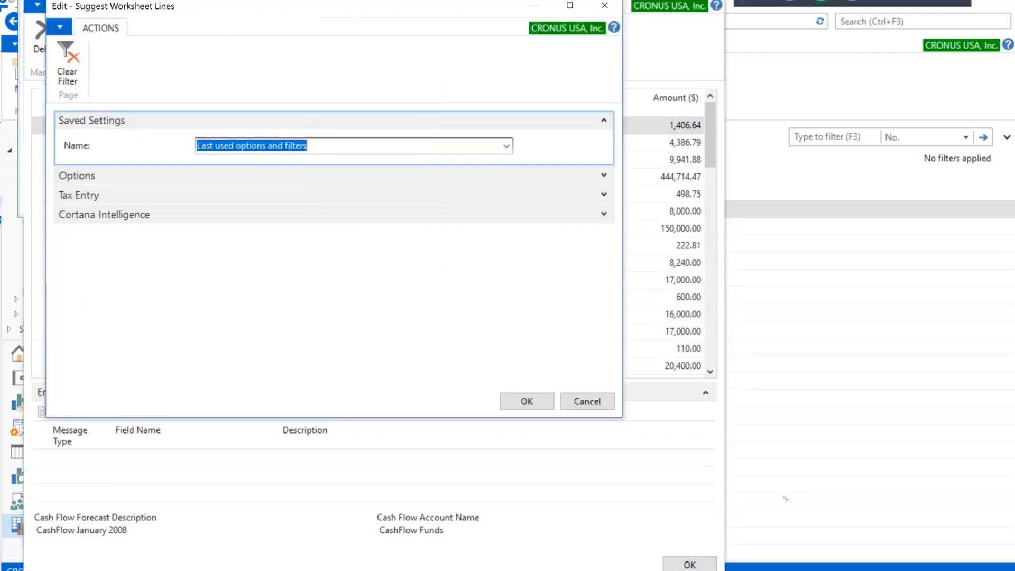
left_click_drag(786, 498, 790, 499)
left_click(107, 183)
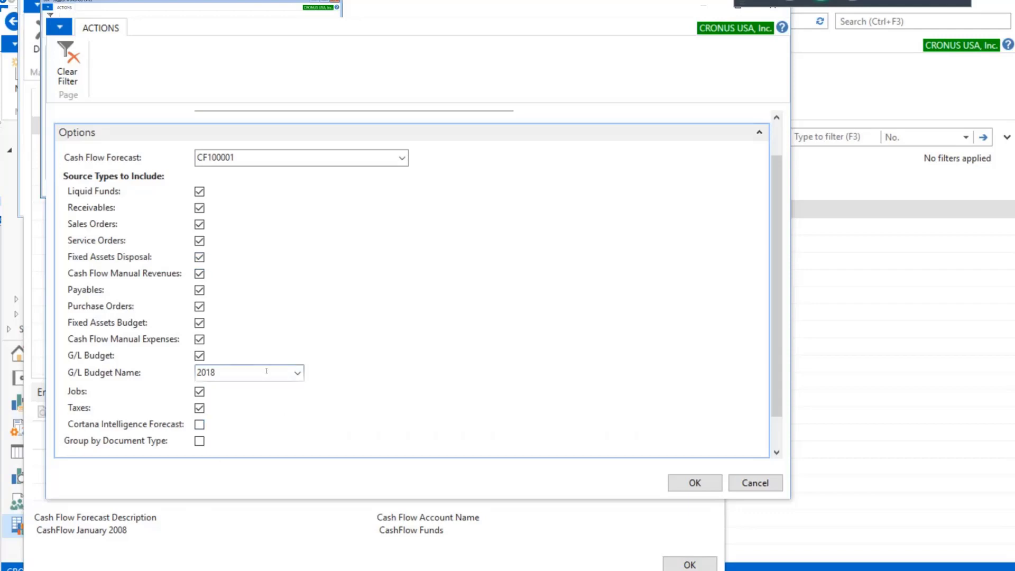
left_click(692, 483)
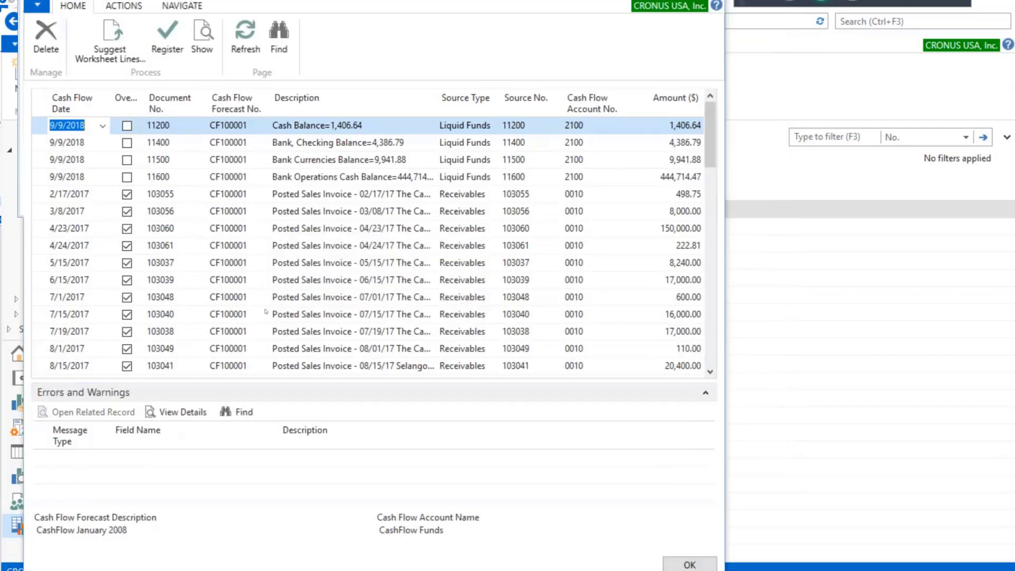
- Register the suggested cash flow worksheet lines and close the worksheet
left_click(318, 159)
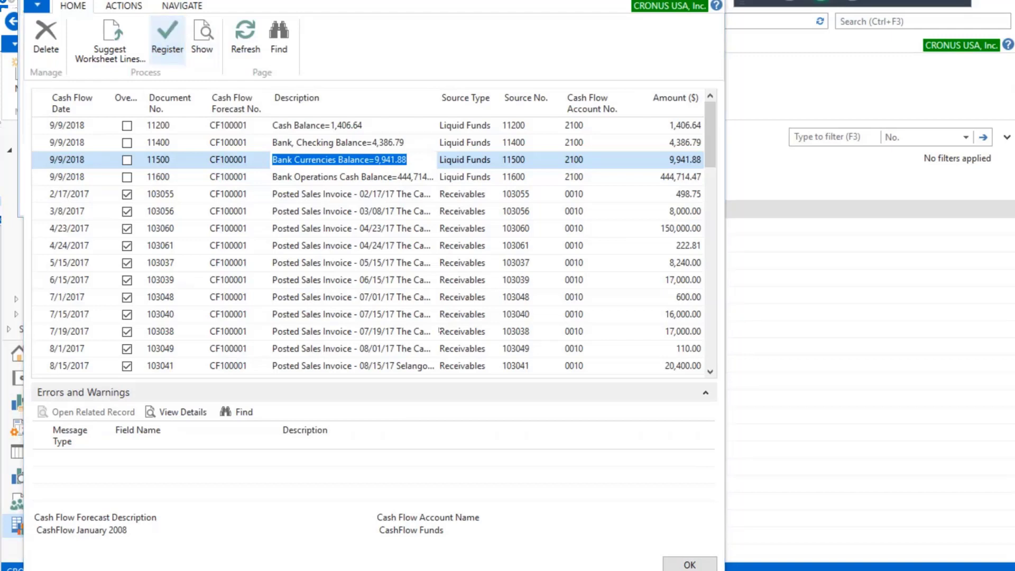
left_click(385, 303)
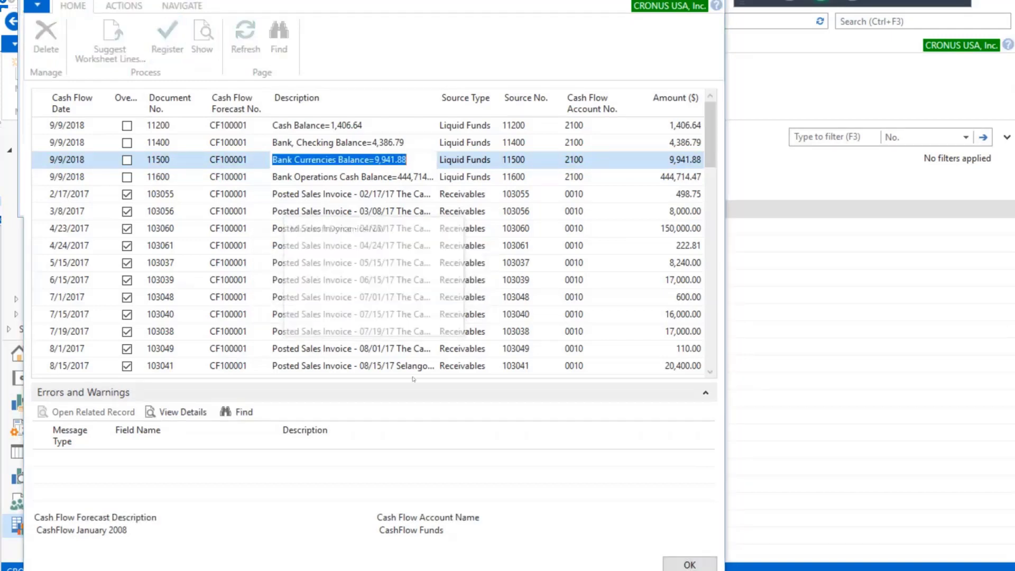
left_click(460, 305)
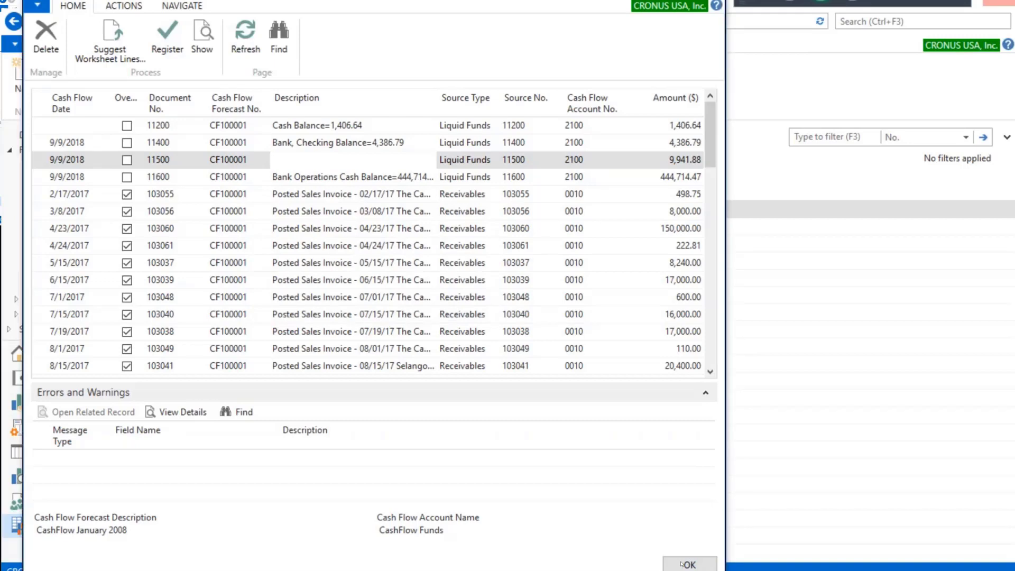
left_click(683, 564)
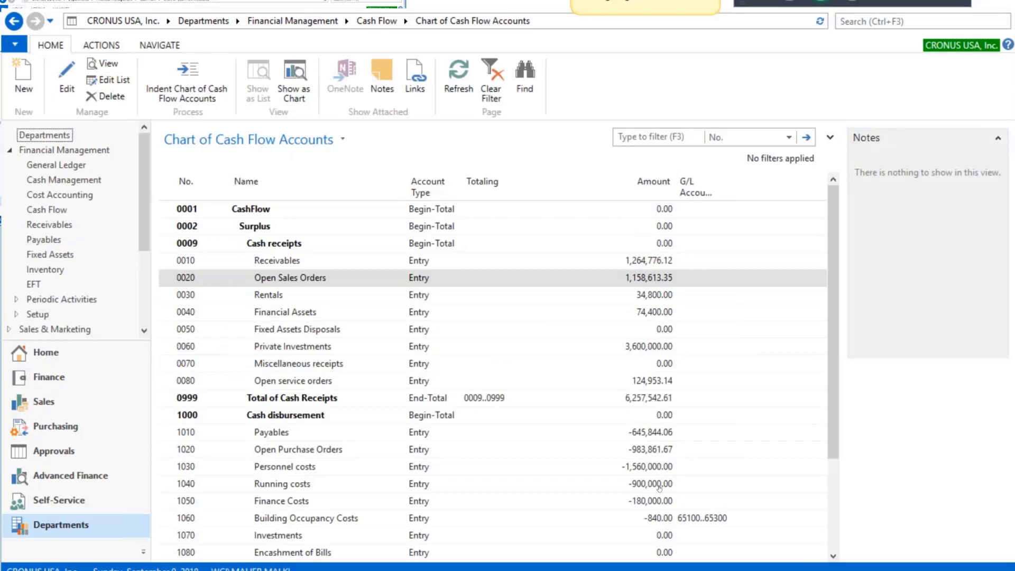